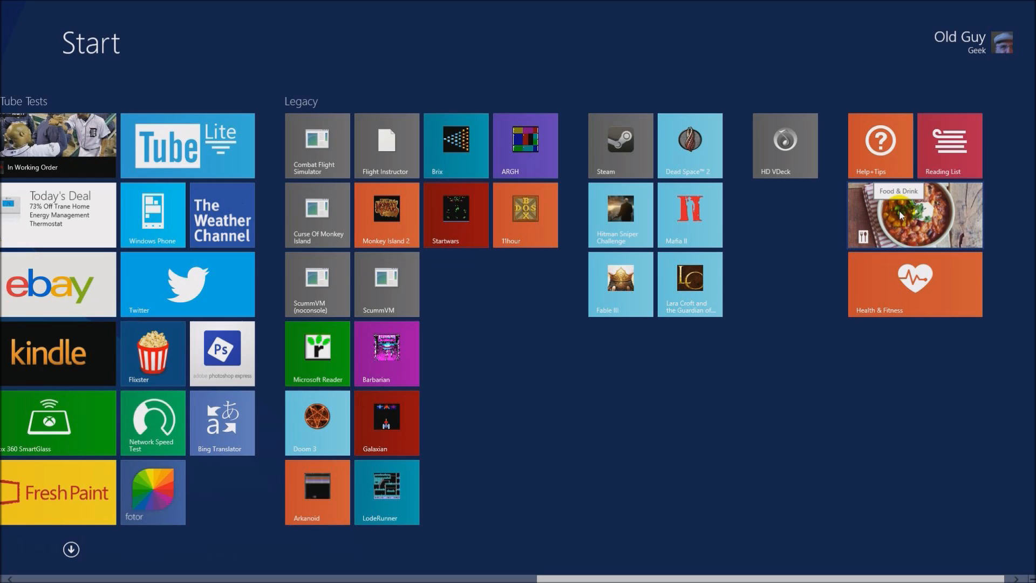
Launch Bing Food & Drink from its tile on the Windows Start screen.
{"action": "left_click", "coordinate": [900, 215]}
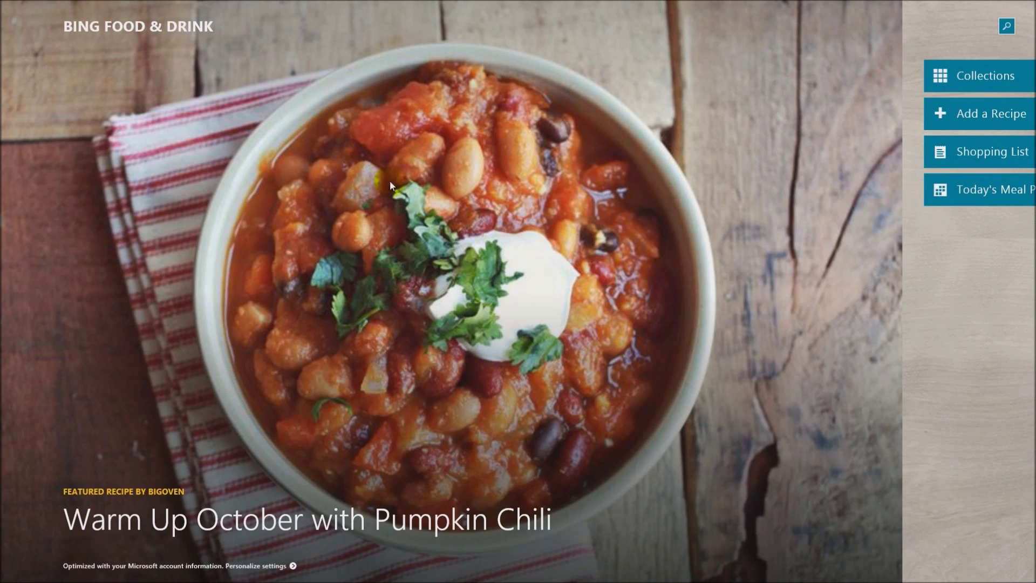
Scroll the Pumpkin Chili home page, show and hide the app bars, then go to Collections.
{"action": "left_click_drag", "start_coordinate": [331, 578], "coordinate": [319, 351]}
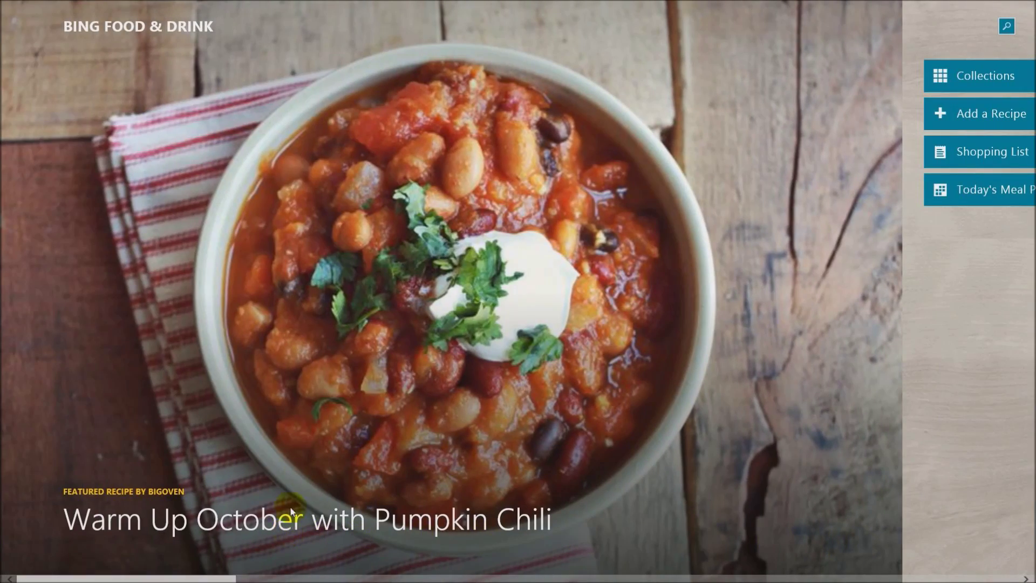
{"action": "right_click", "coordinate": [300, 229]}
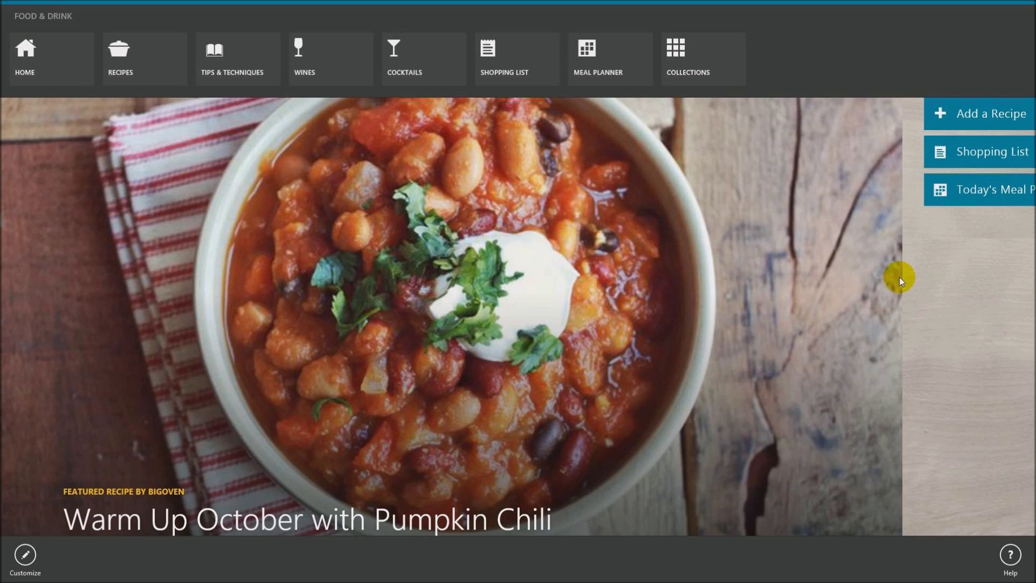
{"action": "right_click", "coordinate": [846, 226]}
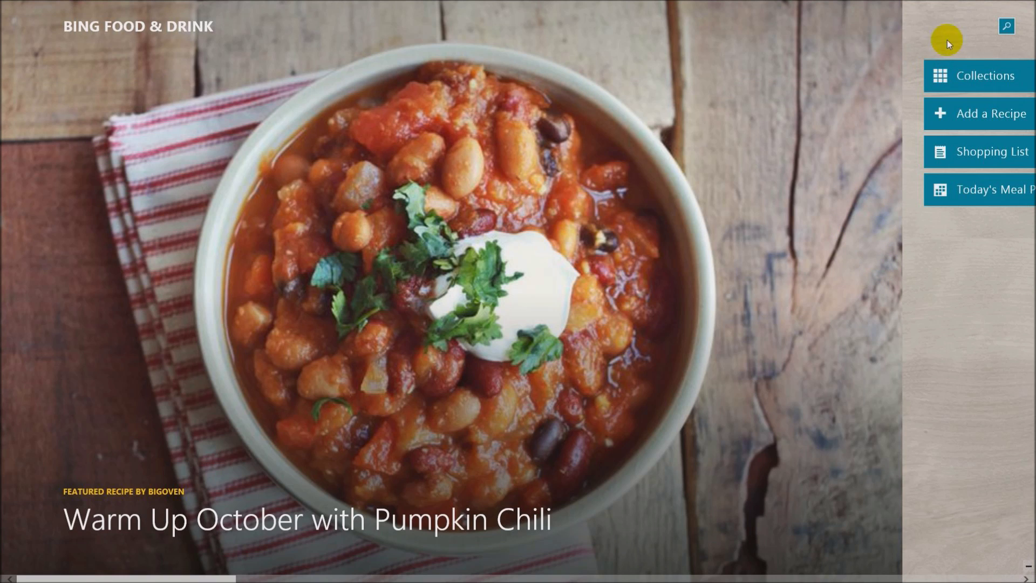
{"action": "left_click", "coordinate": [977, 74]}
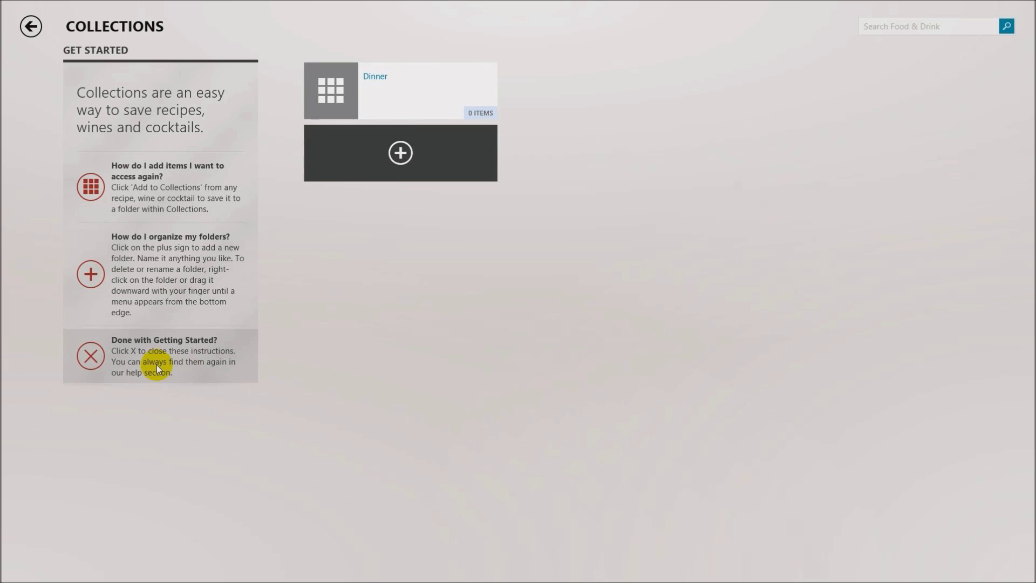
Close the Get Started tips and open the empty Dinner collection.
{"action": "left_click", "coordinate": [90, 357]}
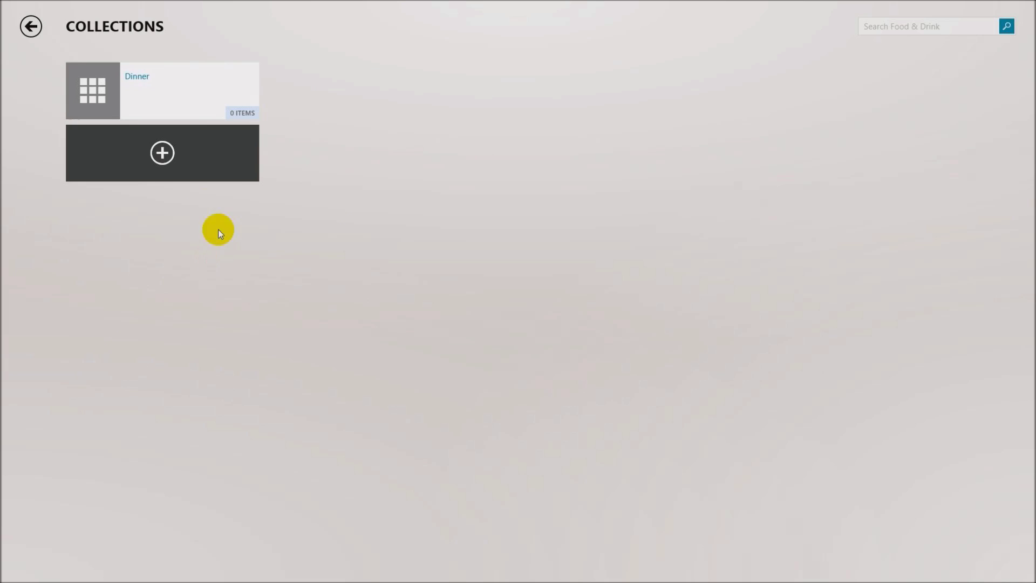
{"action": "left_click", "coordinate": [187, 92]}
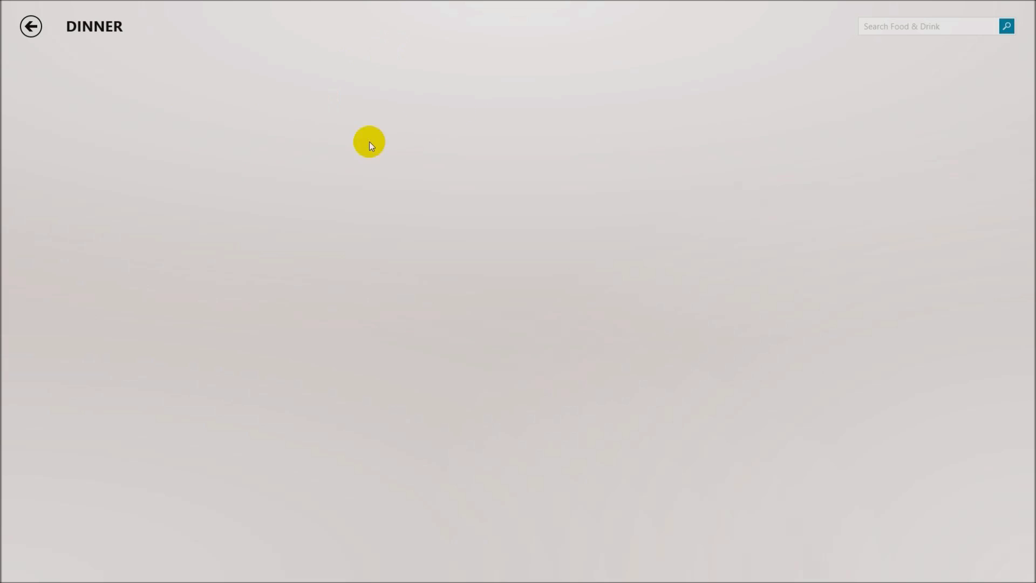
{"action": "left_click", "coordinate": [891, 25]}
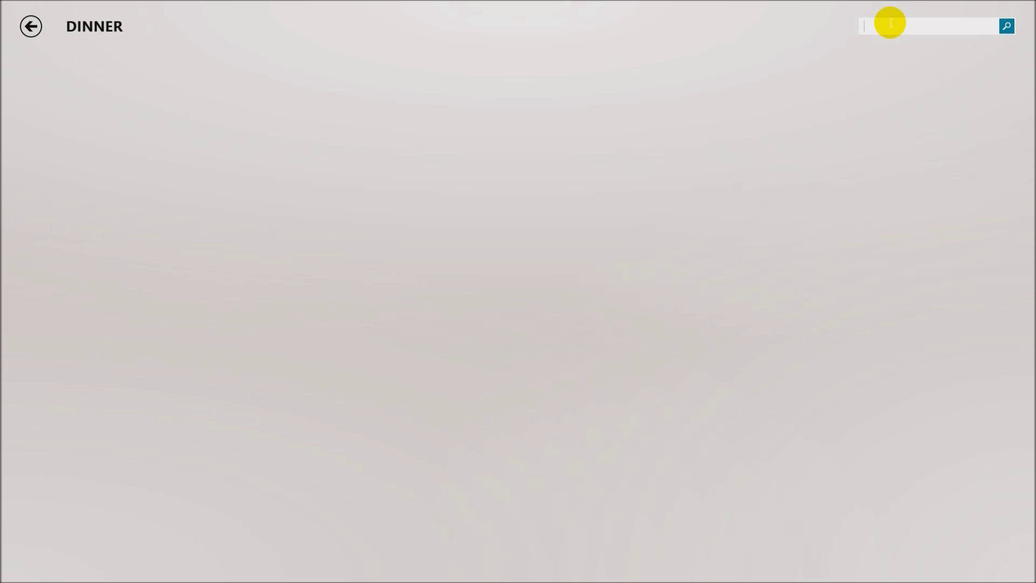
Search 'steak' and open the Steak and Wild Mushroom Pie suggestion.
{"action": "type", "text": "steak"}
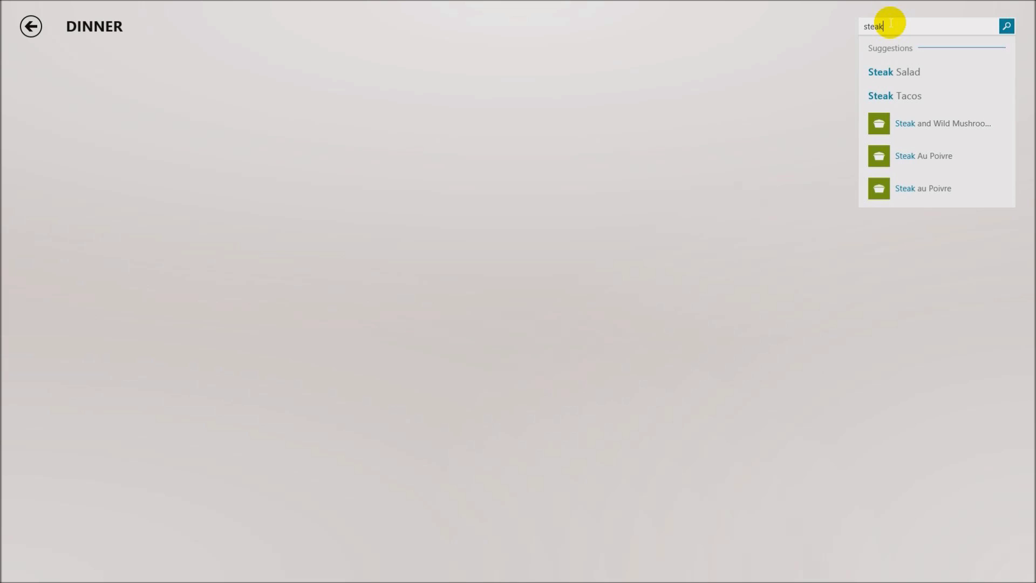
{"action": "key", "text": "Down"}
{"action": "key", "text": "Down"}
{"action": "key", "text": "Down"}
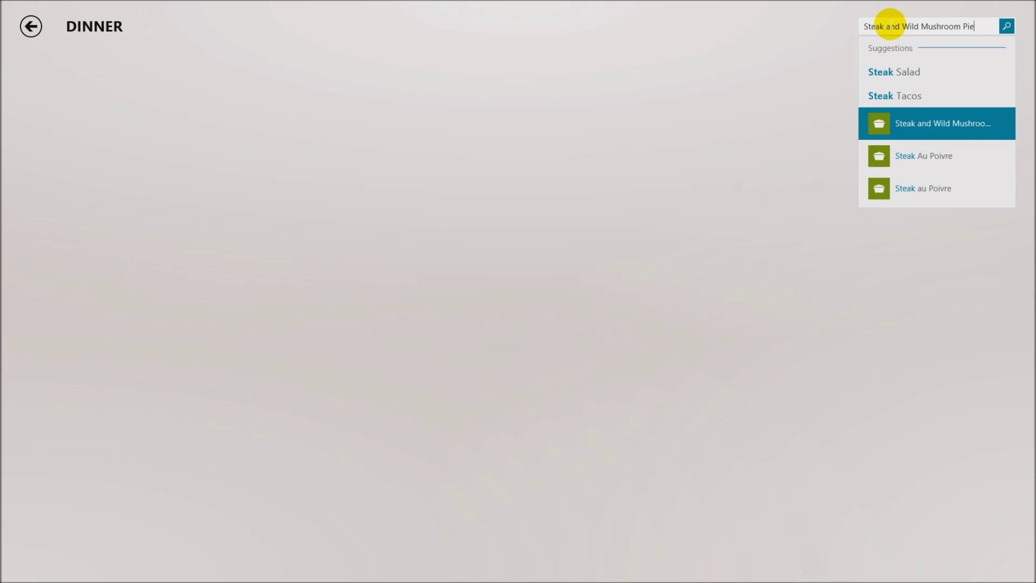
{"action": "key", "text": "Down"}
{"action": "key", "text": "Down"}
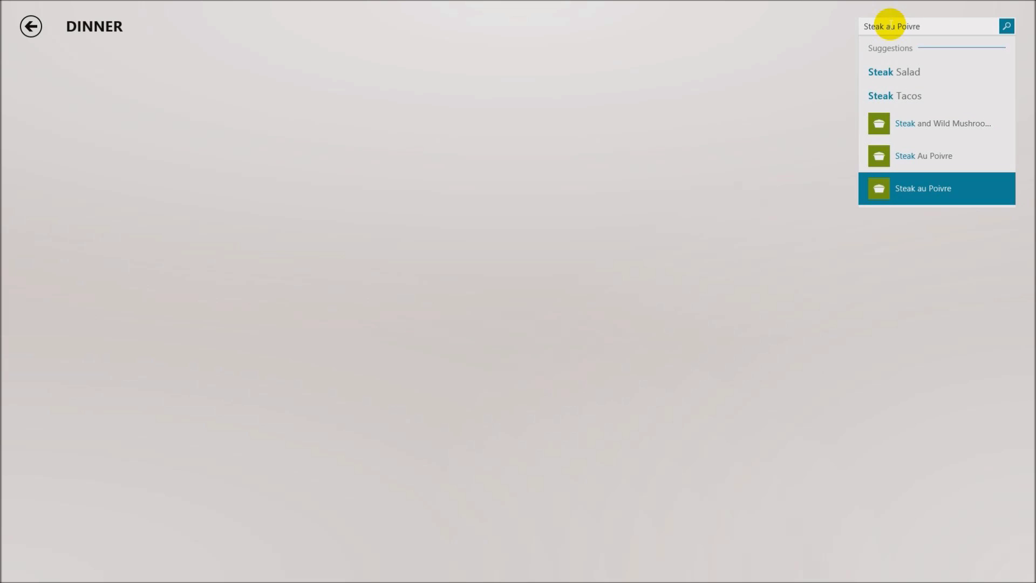
{"action": "key", "text": "Up"}
{"action": "key", "text": "Up"}
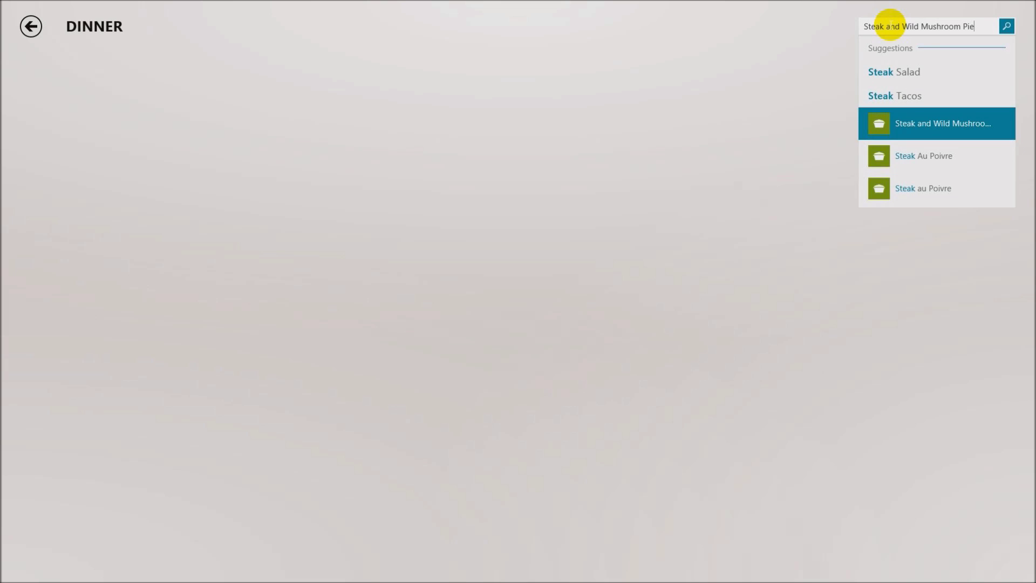
{"action": "key", "text": "Return"}
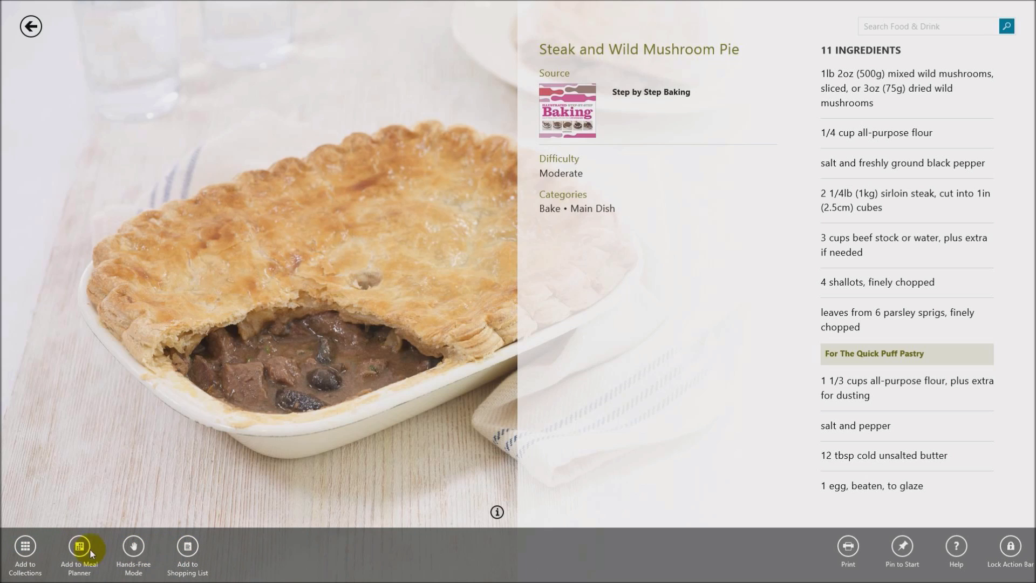
Save the pie to Dinner, plan it for Friday, and list its 11 ingredients for shopping.
{"action": "left_click", "coordinate": [27, 549]}
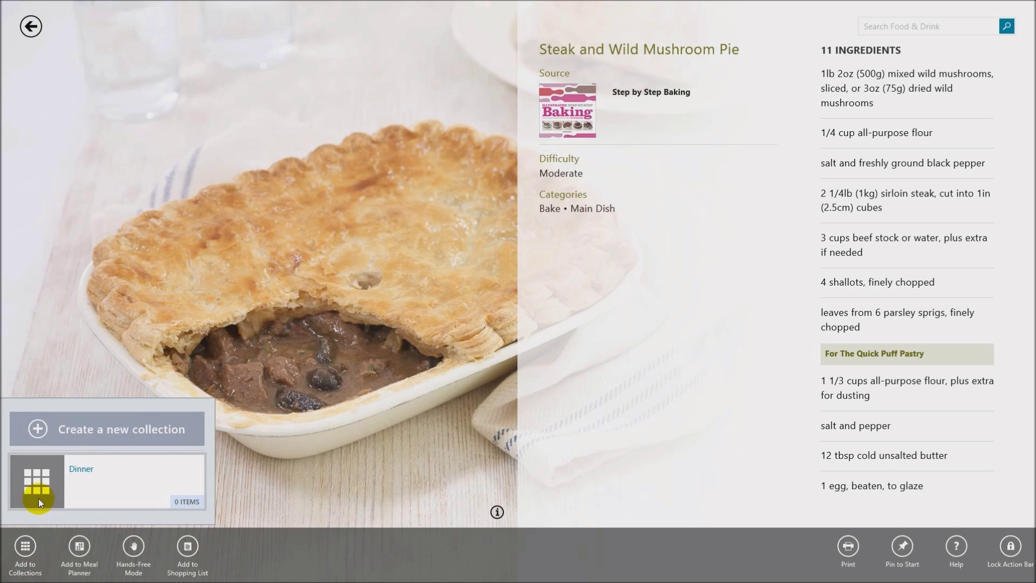
{"action": "left_click", "coordinate": [85, 470]}
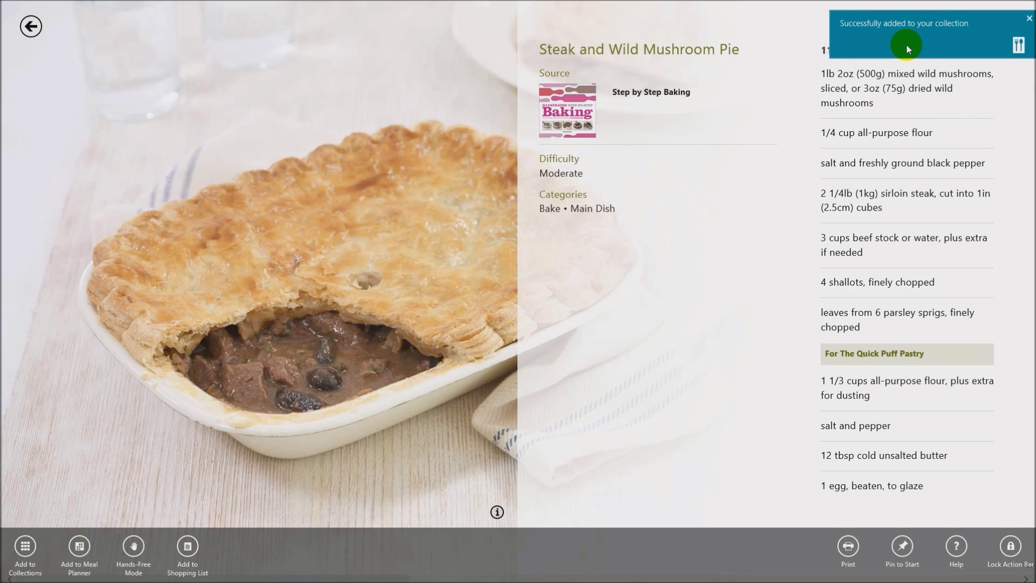
{"action": "left_click", "coordinate": [81, 548]}
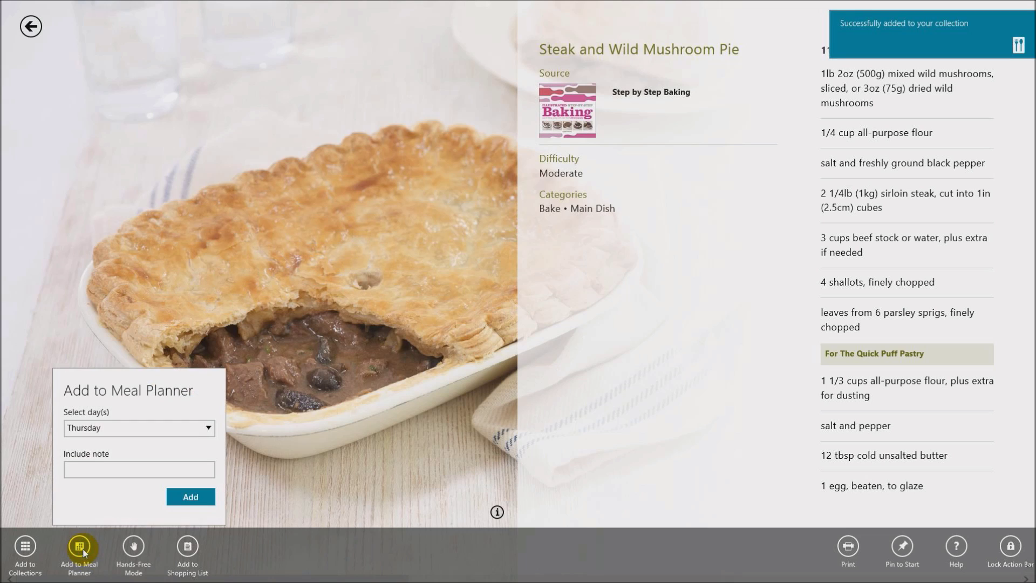
{"action": "left_click", "coordinate": [93, 428]}
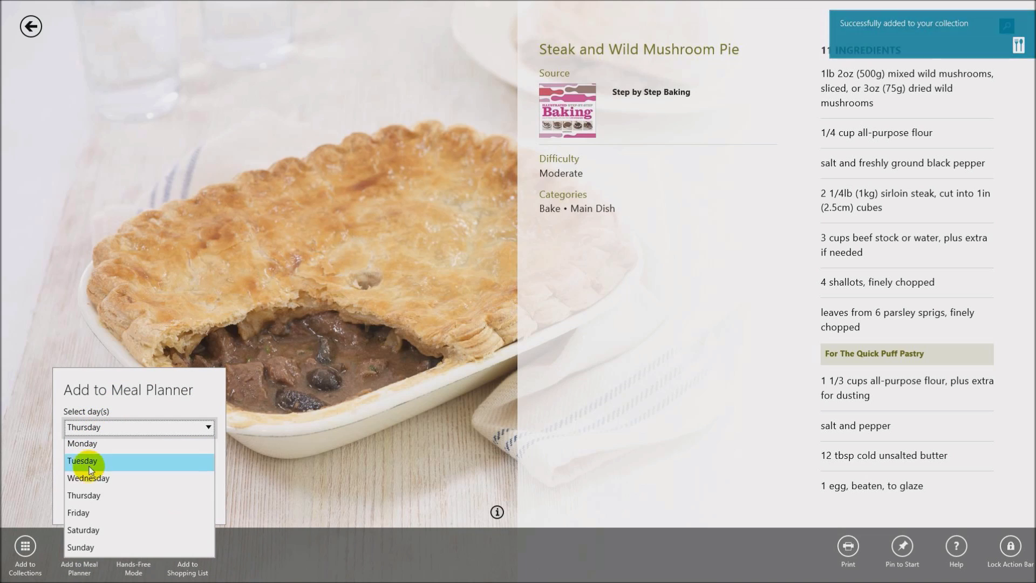
{"action": "left_click", "coordinate": [97, 512]}
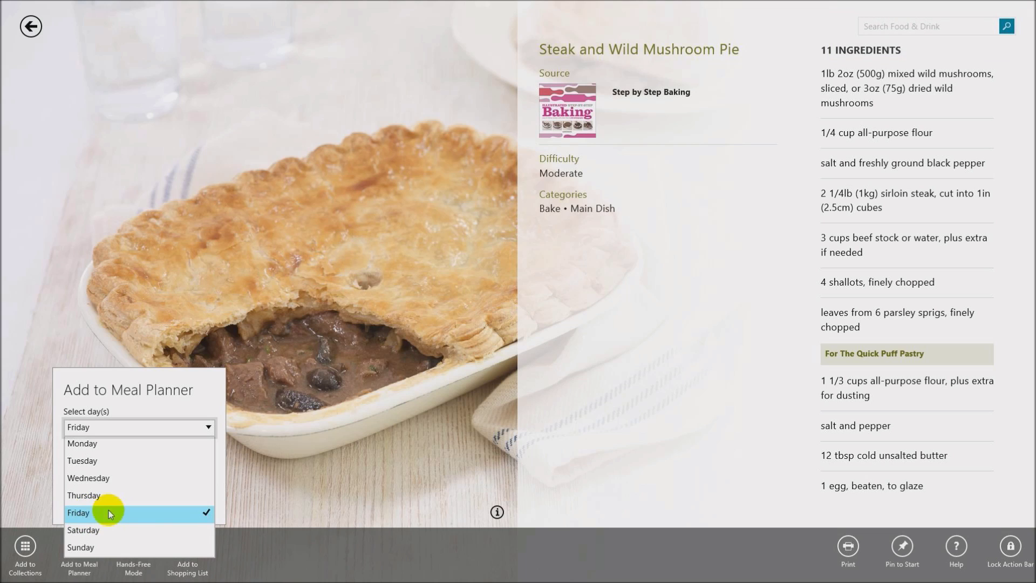
{"action": "left_click", "coordinate": [196, 415]}
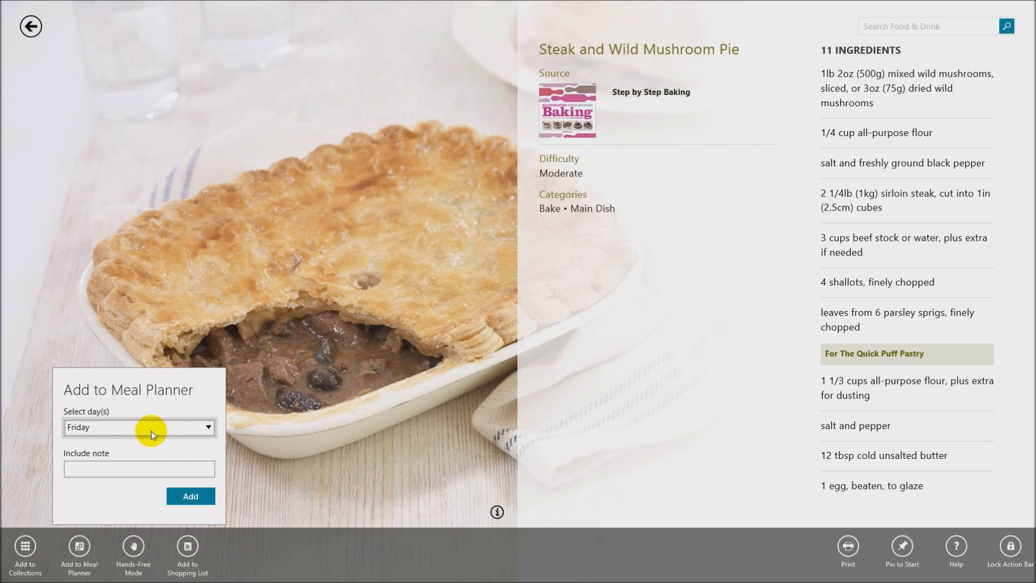
{"action": "left_click", "coordinate": [184, 500]}
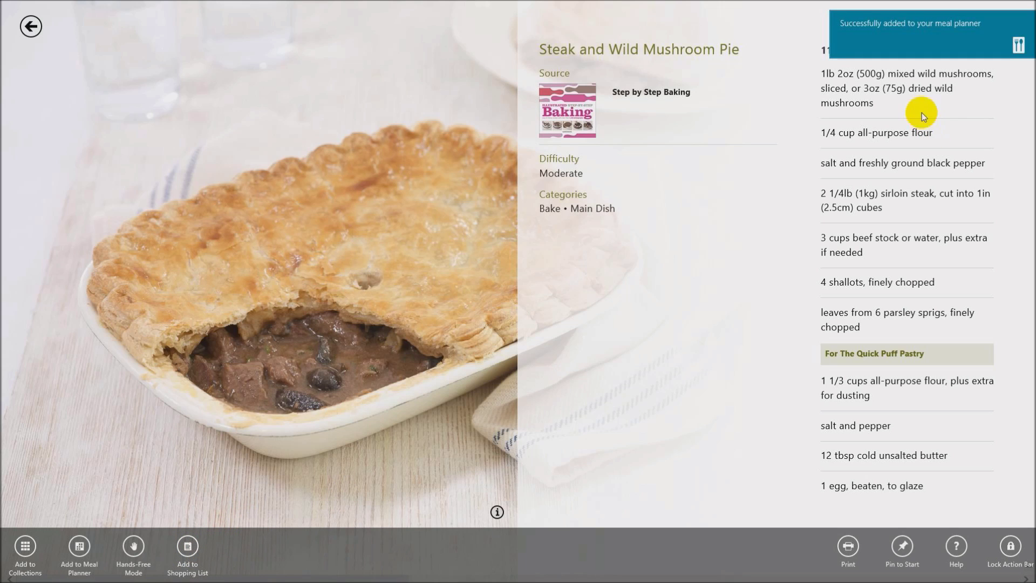
{"action": "left_click", "coordinate": [187, 546]}
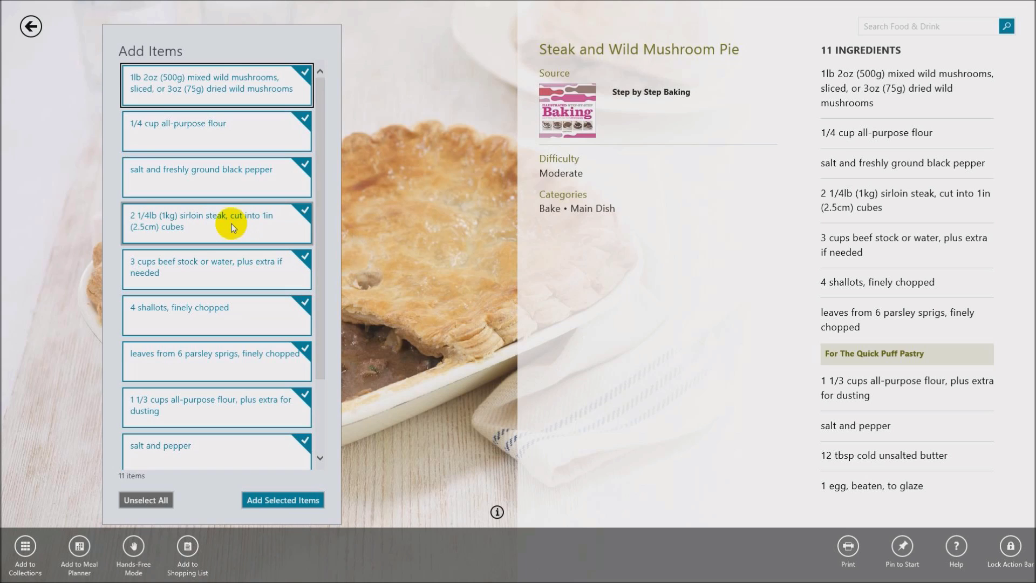
Uncheck salt, pepper, both flours, butter and egg, then add the remaining ingredients.
{"action": "left_click", "coordinate": [230, 178]}
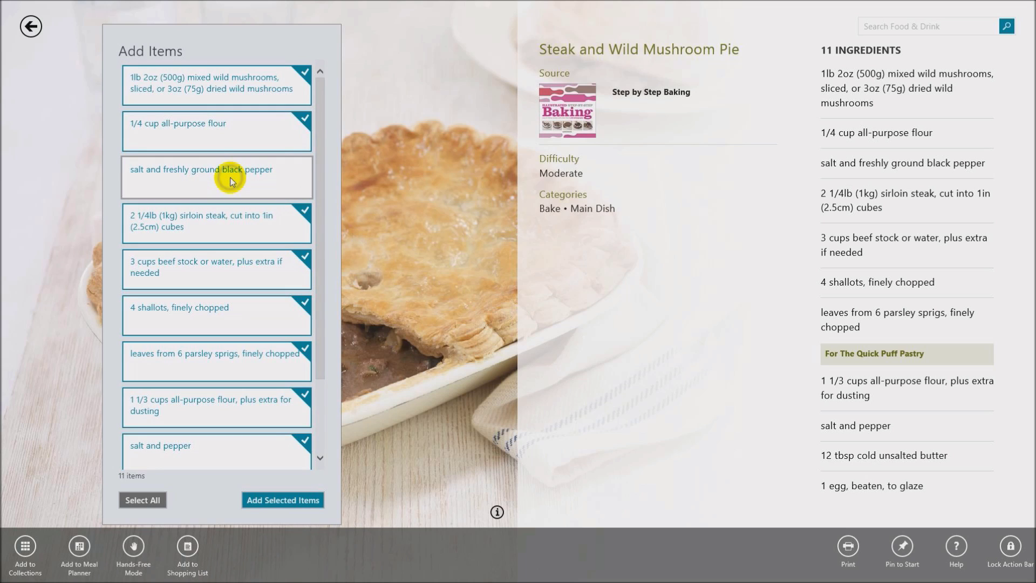
{"action": "left_click", "coordinate": [229, 126]}
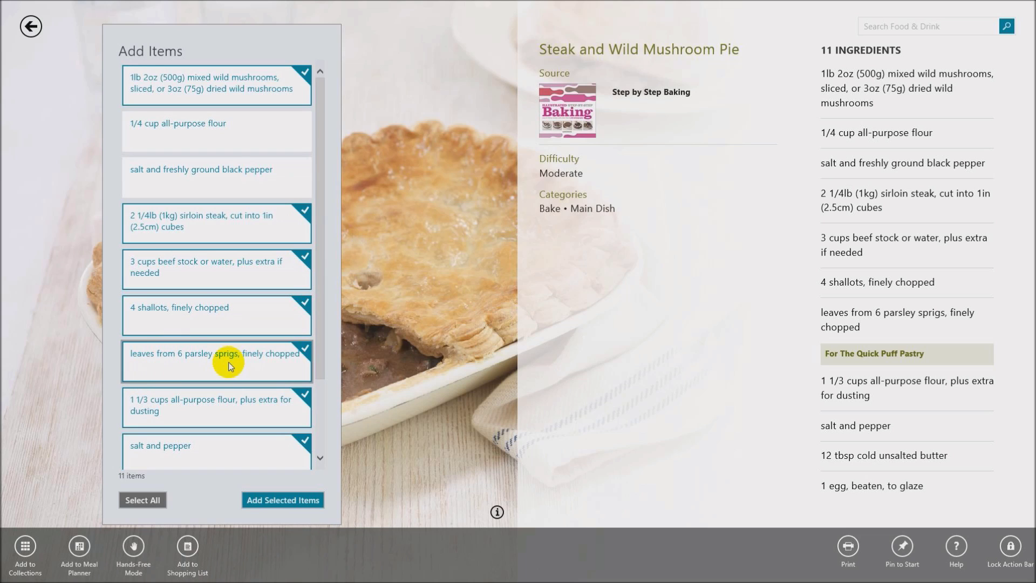
{"action": "left_click", "coordinate": [182, 406]}
{"action": "left_click", "coordinate": [196, 447]}
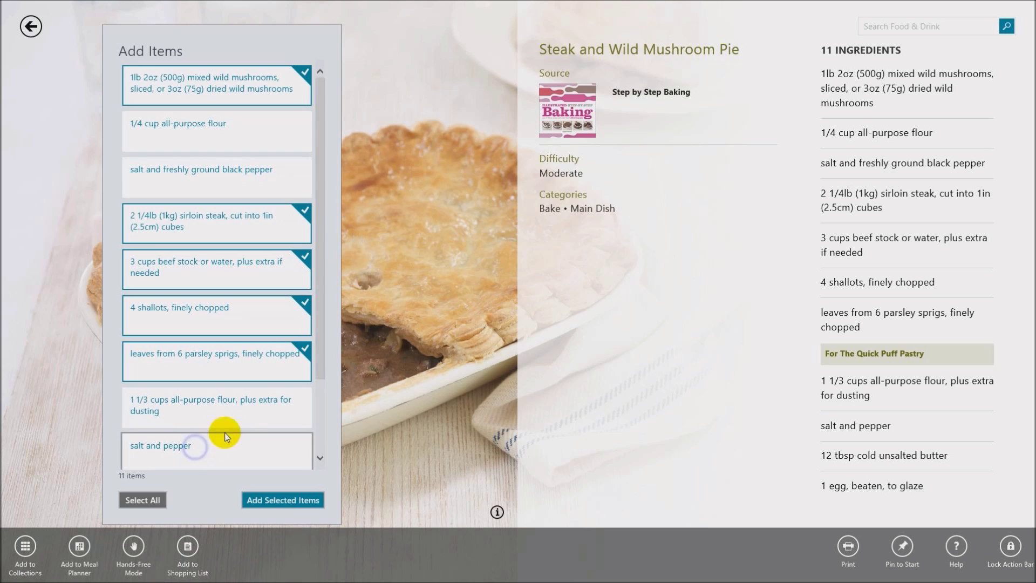
{"action": "left_click_drag", "start_coordinate": [317, 365], "coordinate": [316, 450]}
{"action": "left_click", "coordinate": [182, 404]}
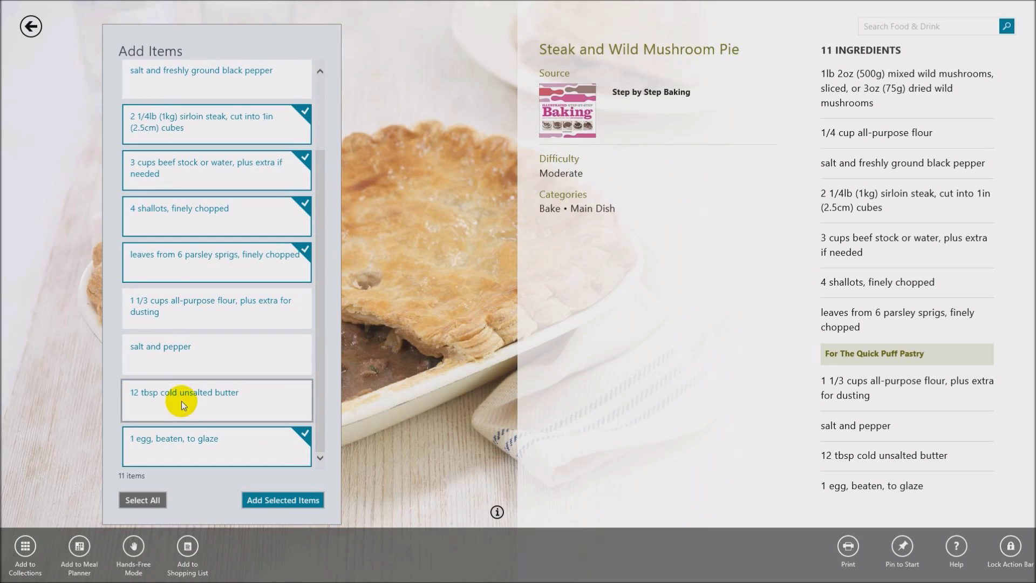
{"action": "left_click", "coordinate": [198, 445]}
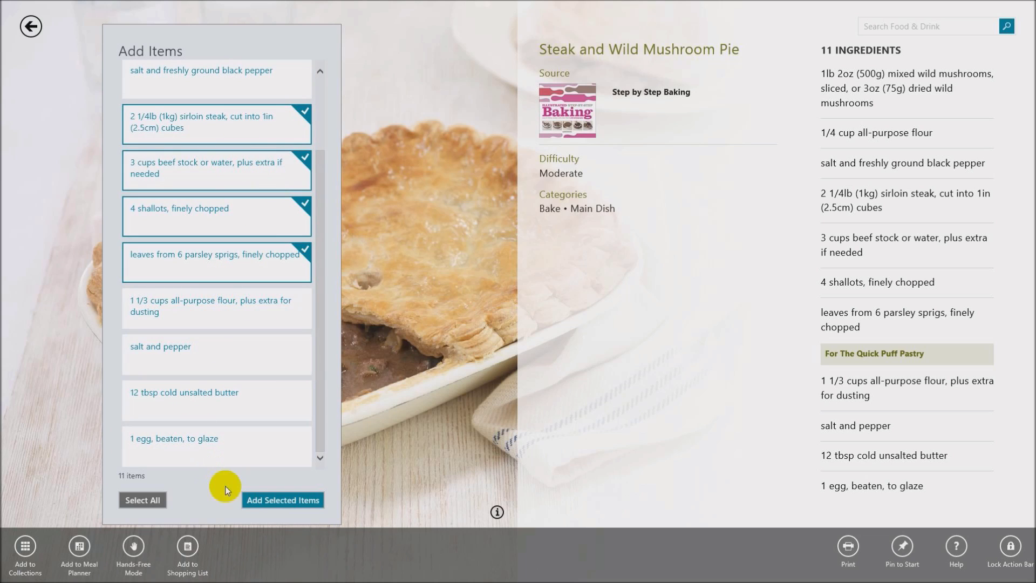
{"action": "left_click", "coordinate": [283, 501]}
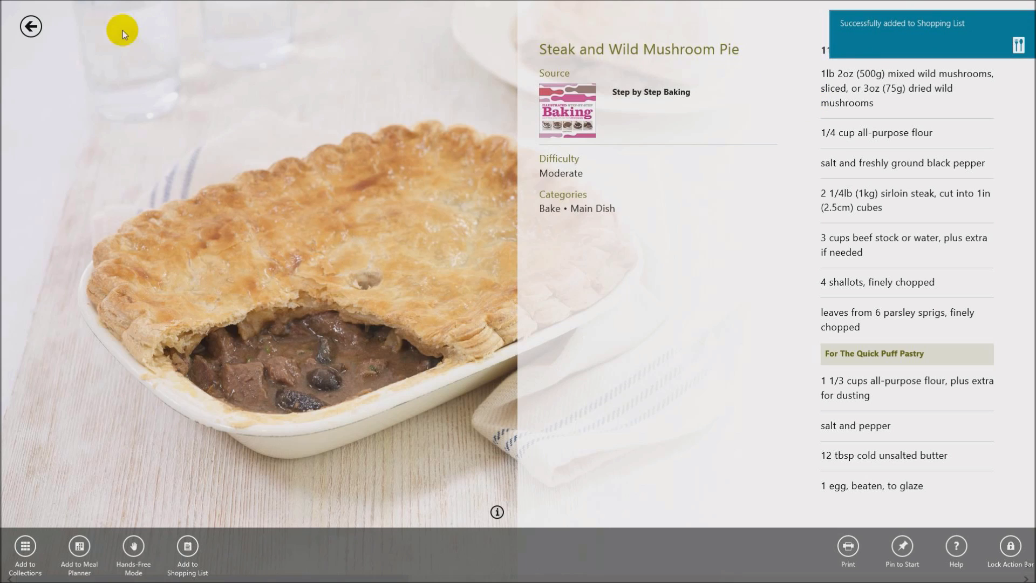
Back out through Dinner, reopening the pie once, to Collections where Dinner holds 1 item.
{"action": "left_click", "coordinate": [31, 27]}
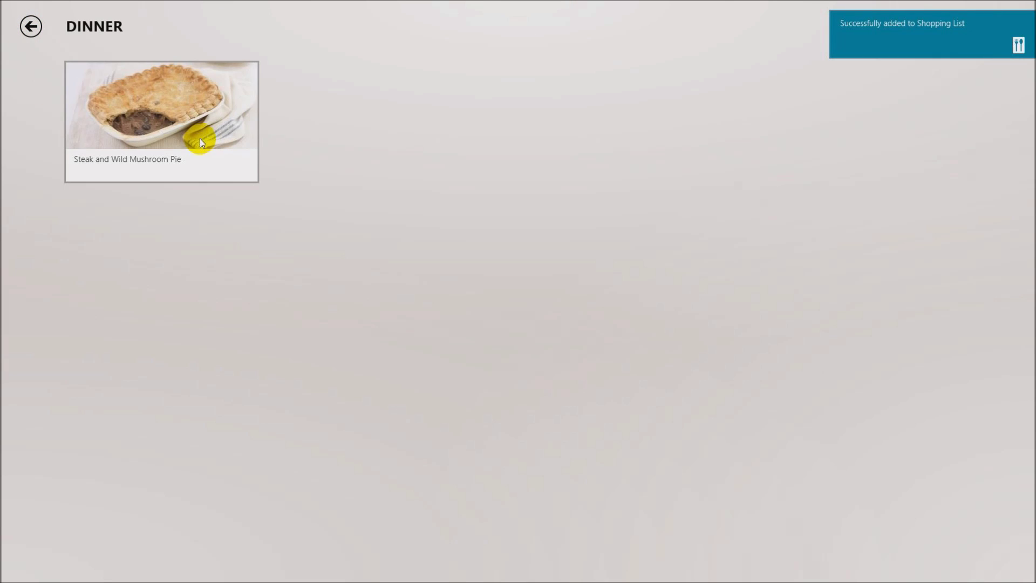
{"action": "left_click", "coordinate": [139, 112]}
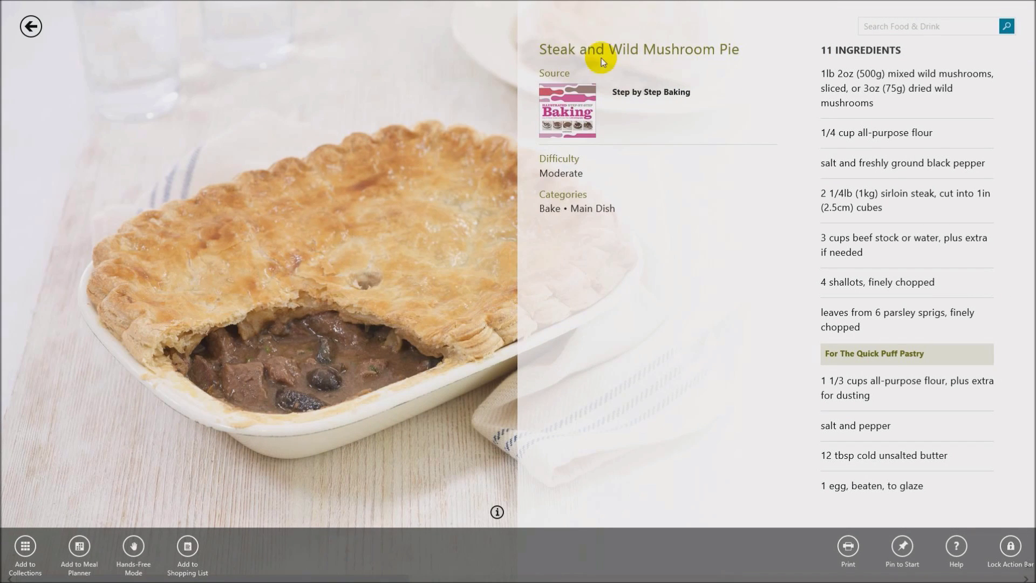
{"action": "left_click", "coordinate": [24, 30]}
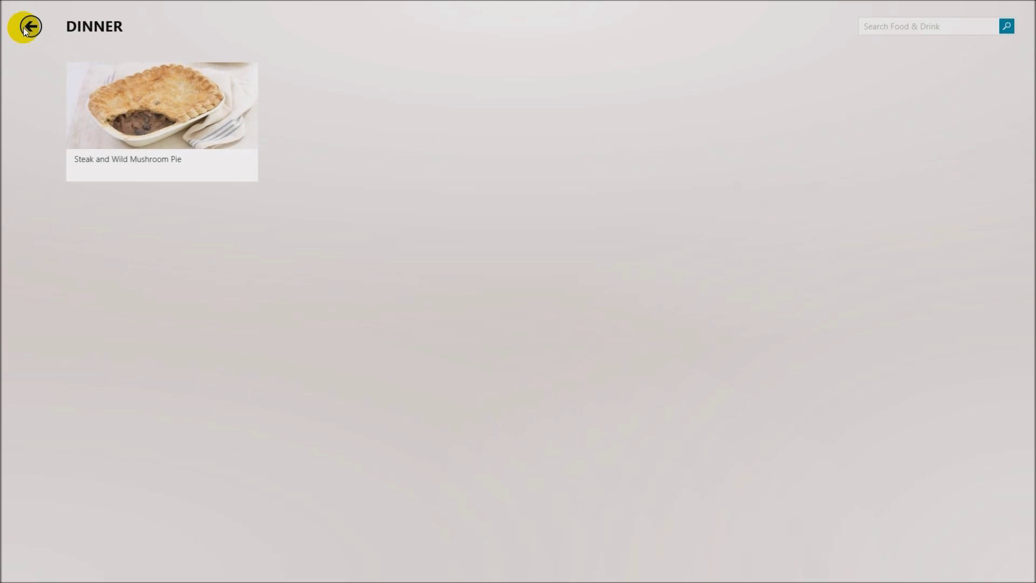
{"action": "left_click", "coordinate": [24, 29]}
{"action": "left_click", "coordinate": [138, 98]}
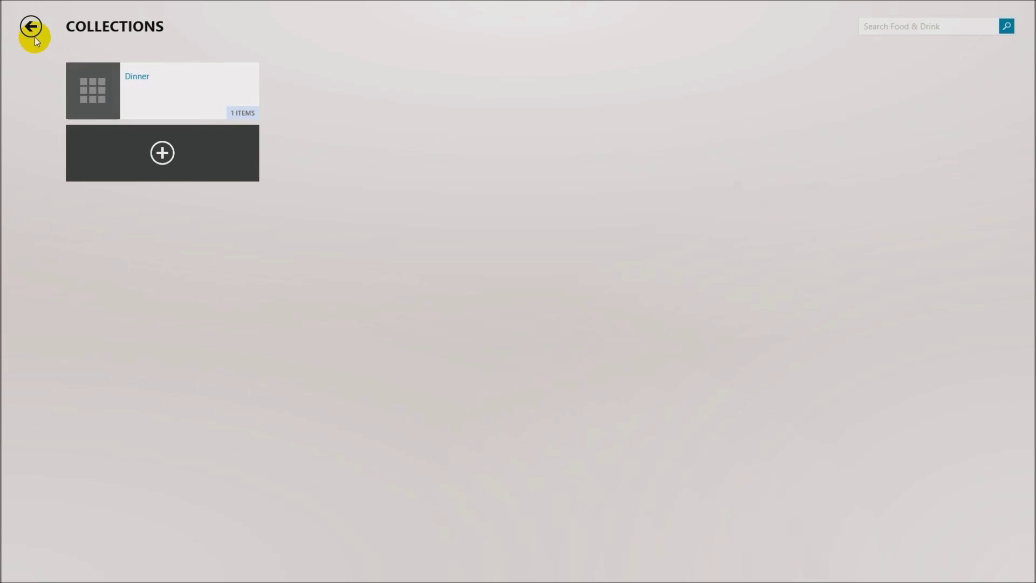
Create a new collection named 'Breakfast' and return to the home page.
{"action": "left_click", "coordinate": [161, 151]}
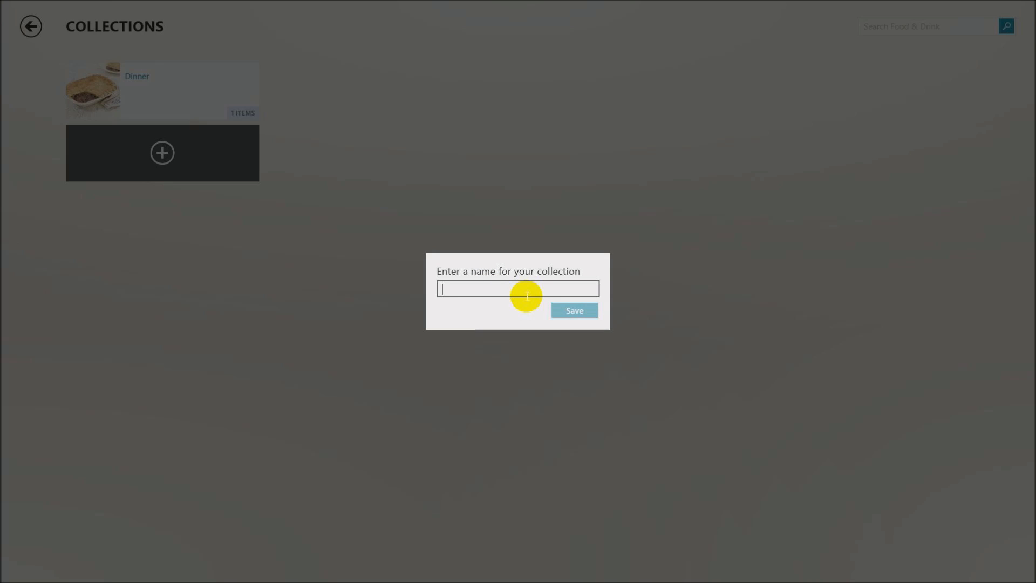
{"action": "type", "text": "Break"}
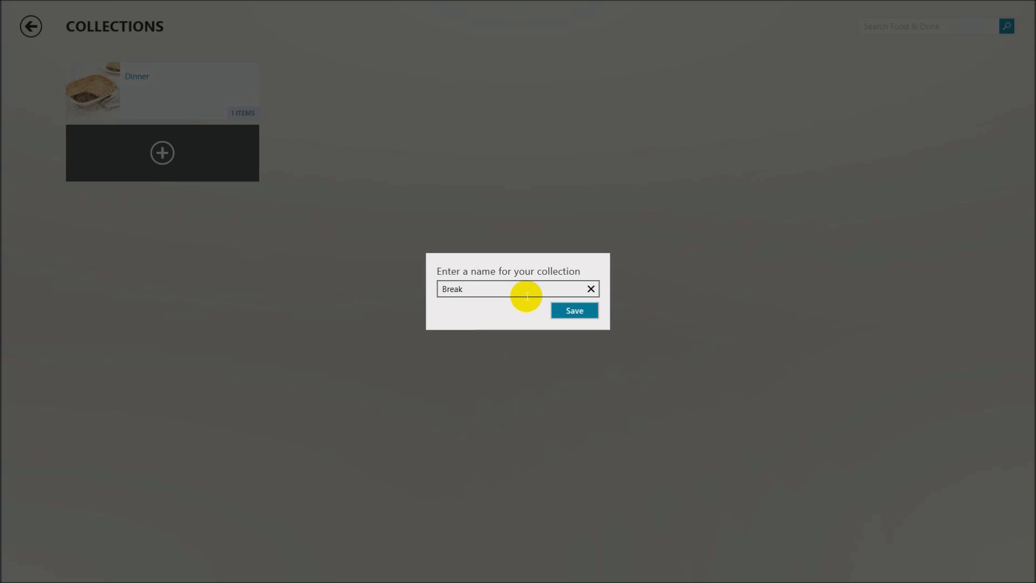
{"action": "type", "text": "fast"}
{"action": "key", "text": "Return"}
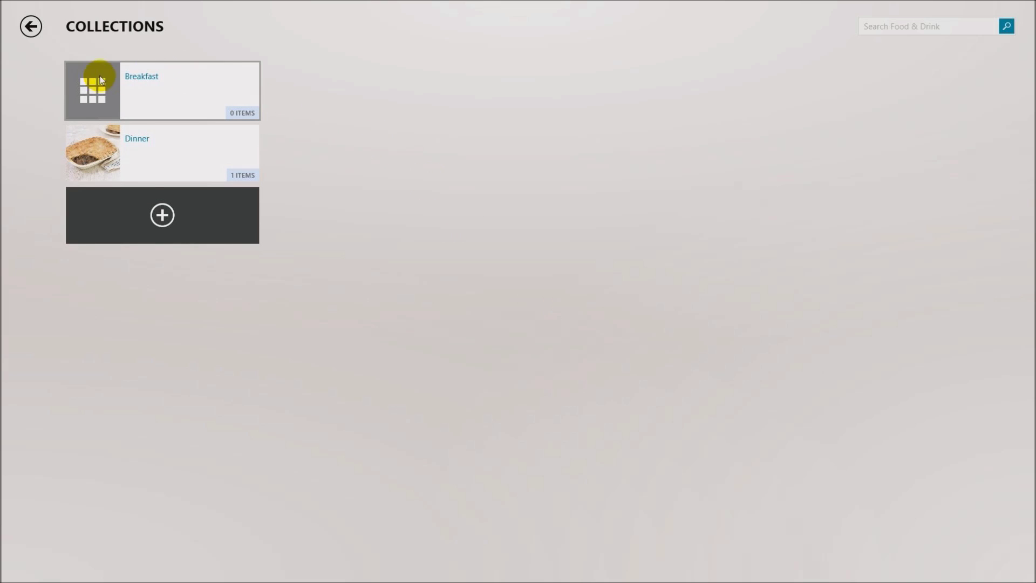
{"action": "left_click", "coordinate": [30, 26]}
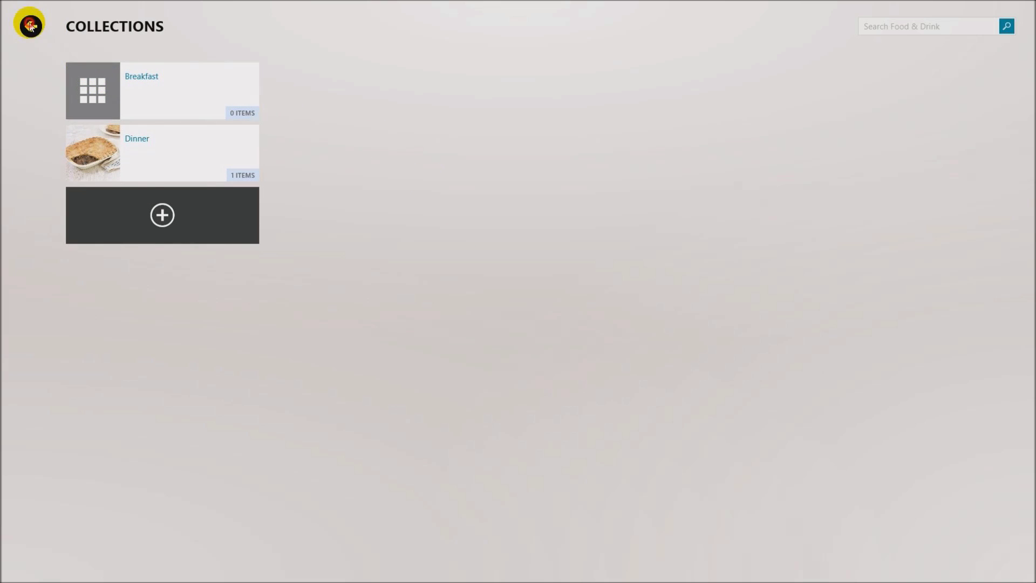
View the meal planner with the pie on Friday, then open the Shopping List.
{"action": "left_click", "coordinate": [1010, 114]}
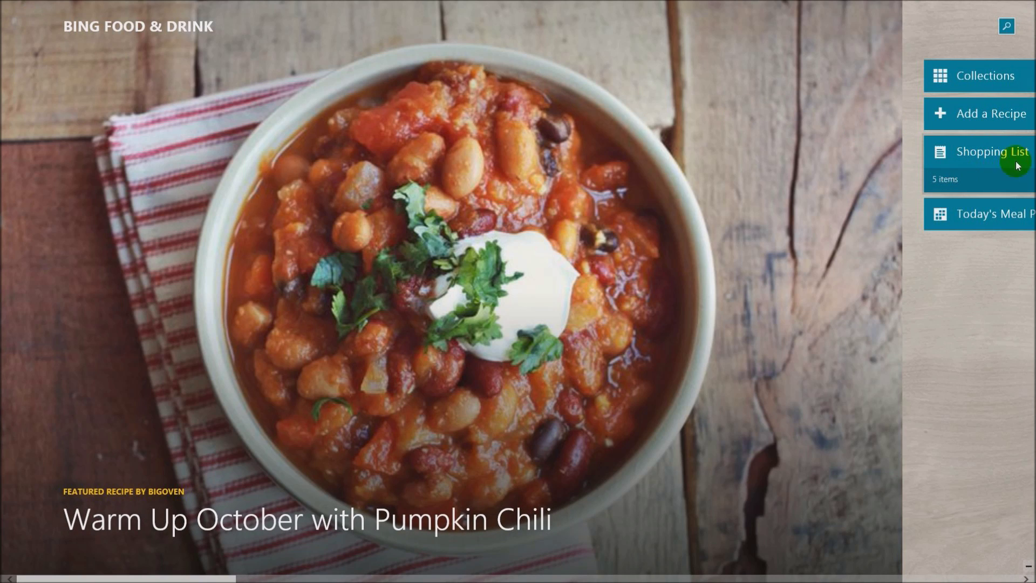
{"action": "left_click", "coordinate": [983, 180]}
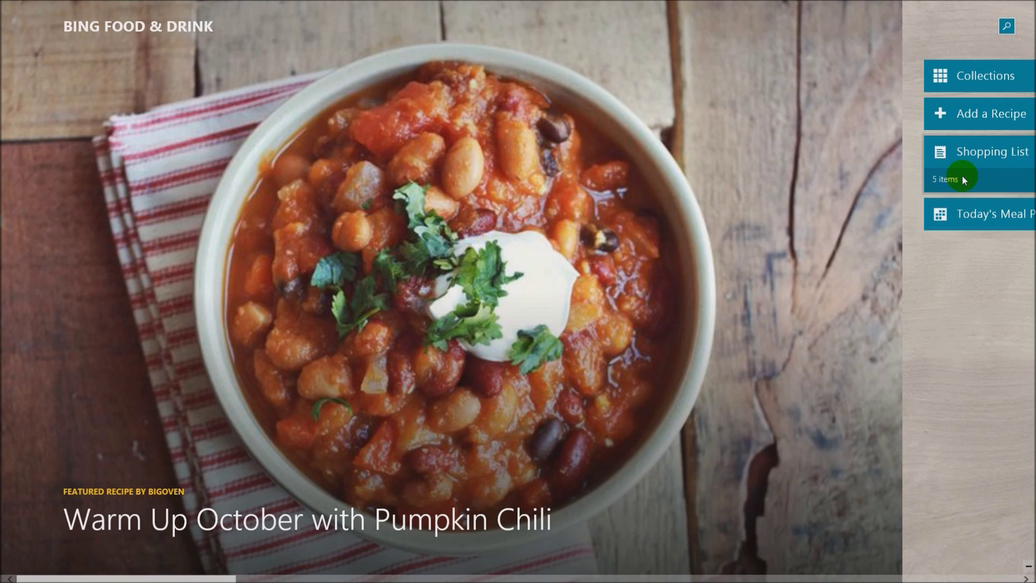
{"action": "left_click", "coordinate": [979, 215]}
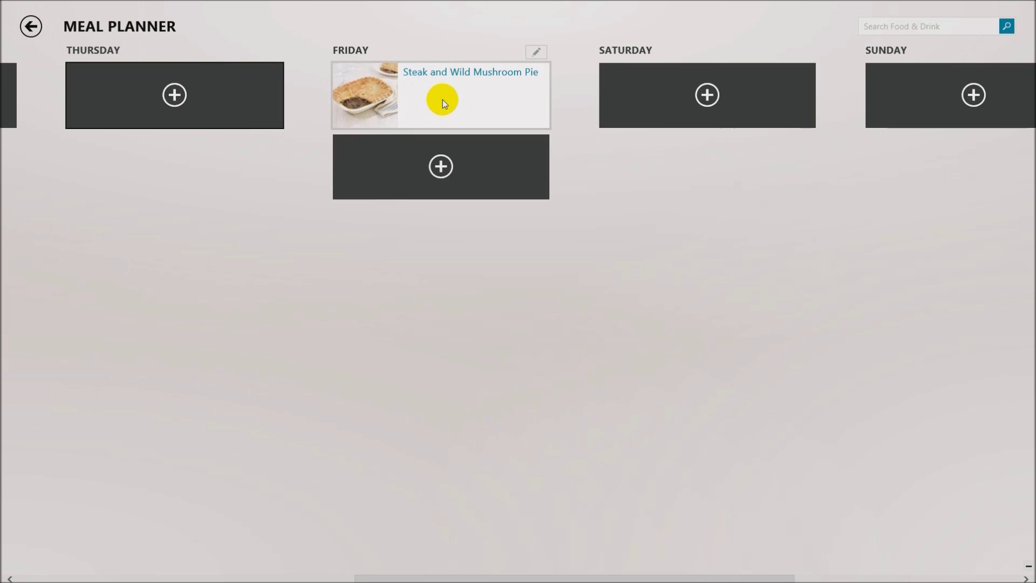
{"action": "left_click", "coordinate": [33, 26]}
{"action": "left_click", "coordinate": [1001, 151]}
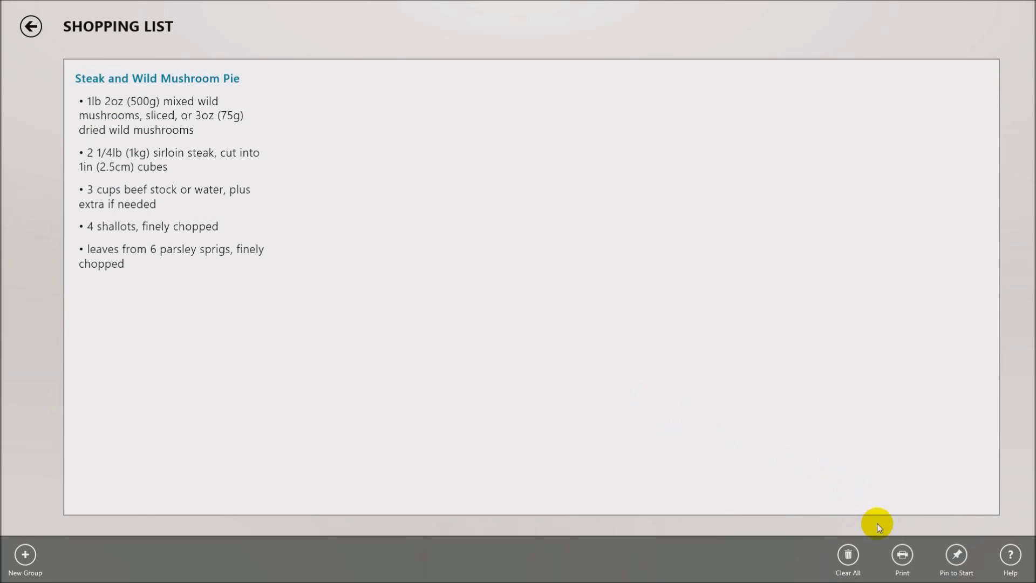
Select the recipe title on the shopping list, then go back to the home page.
{"action": "left_click", "coordinate": [902, 555]}
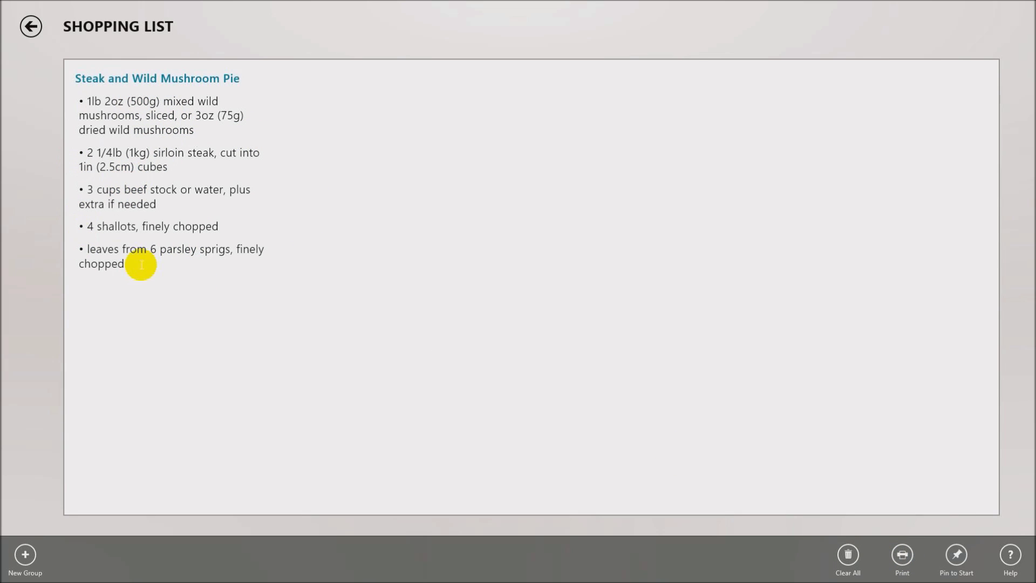
{"action": "left_click_drag", "start_coordinate": [76, 79], "coordinate": [257, 88]}
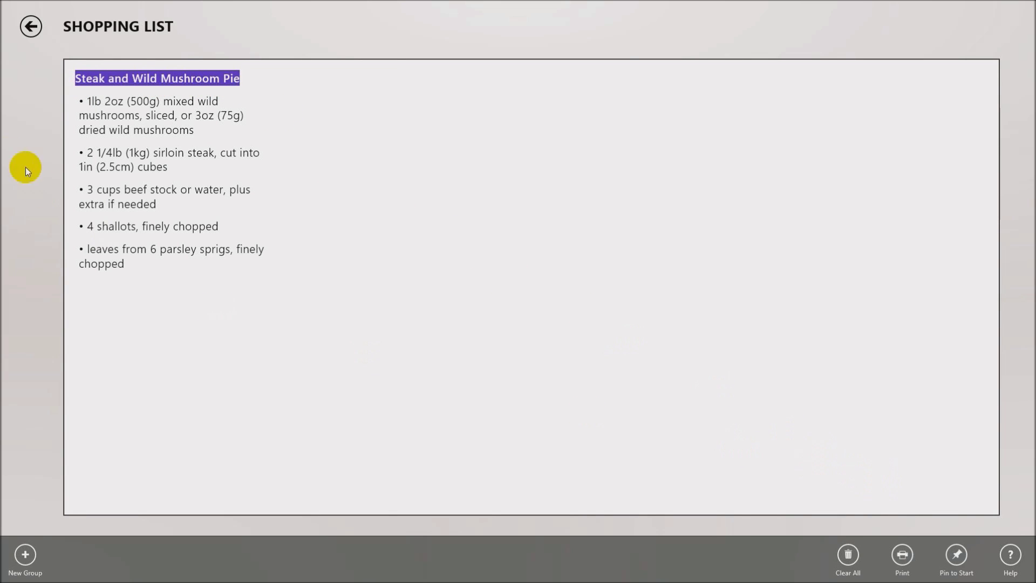
{"action": "left_click", "coordinate": [31, 26]}
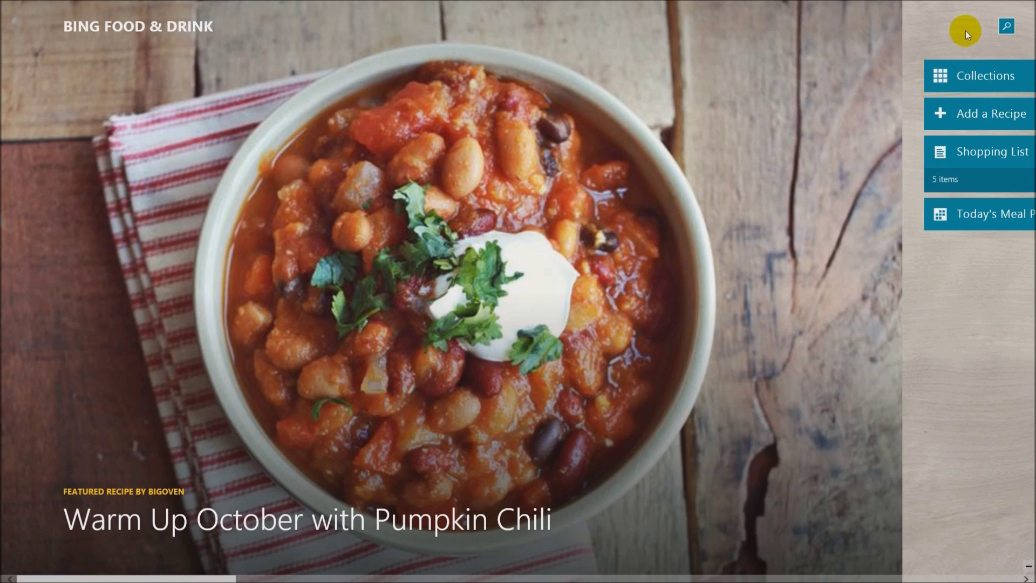
Search for 'ch' and open the featured Pumpkin Chili recipe with its 11 ingredients.
{"action": "left_click", "coordinate": [1007, 26]}
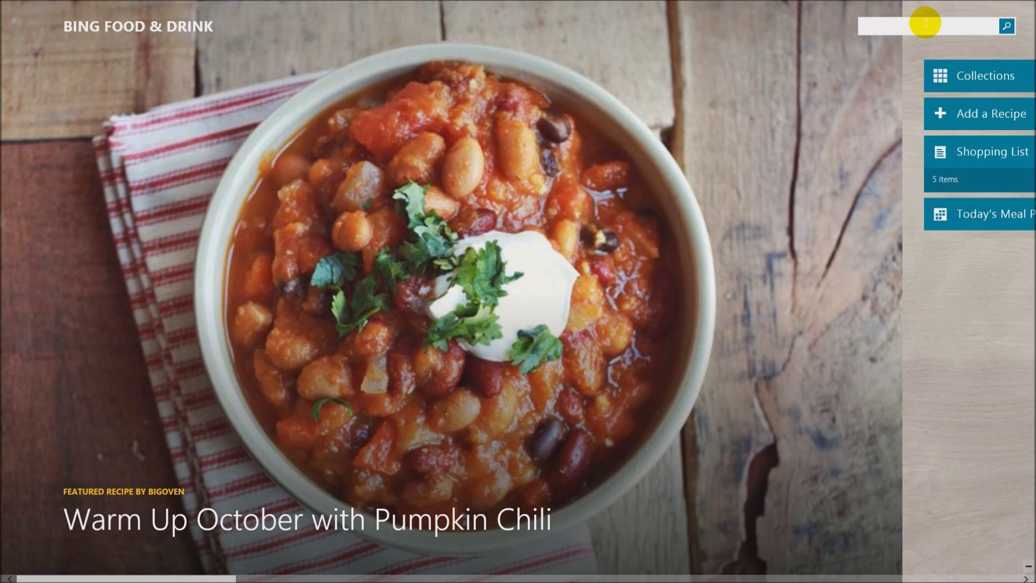
{"action": "type", "text": "ch"}
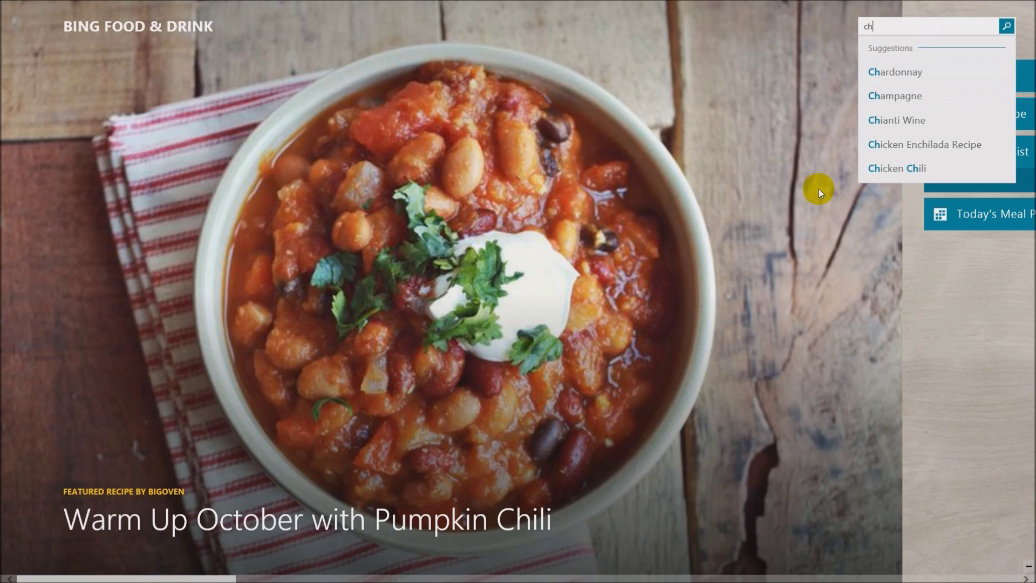
{"action": "left_click", "coordinate": [525, 521]}
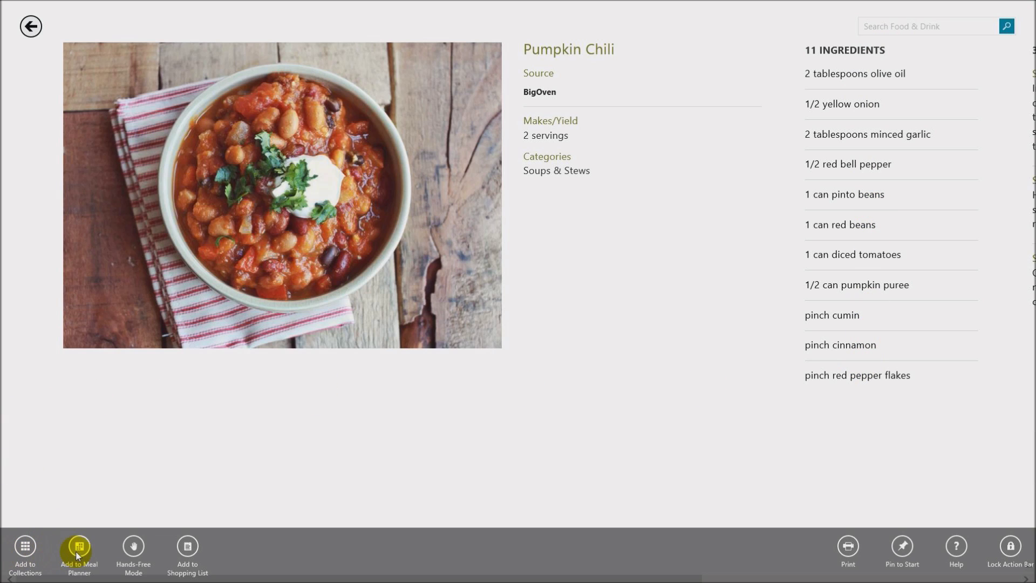
{"action": "left_click", "coordinate": [188, 547]}
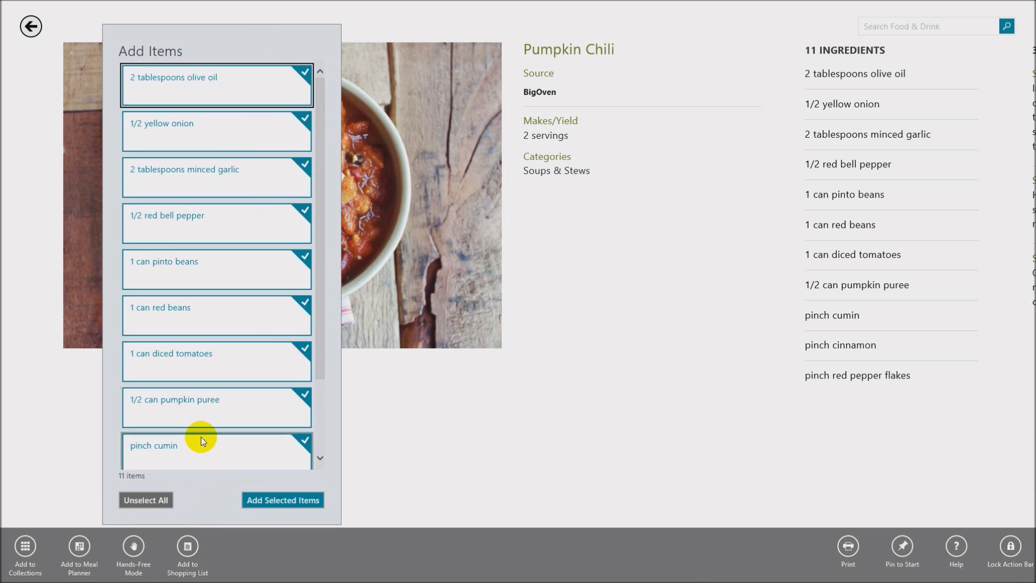
{"action": "left_click", "coordinate": [26, 86]}
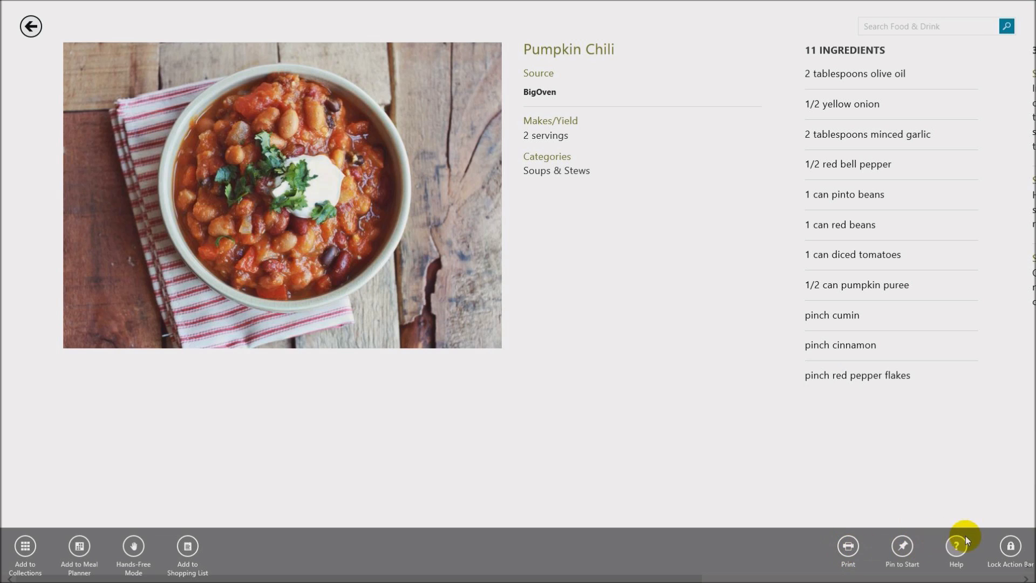
Go back from Pumpkin Chili to the home page and scroll it sideways.
{"action": "left_click", "coordinate": [29, 26]}
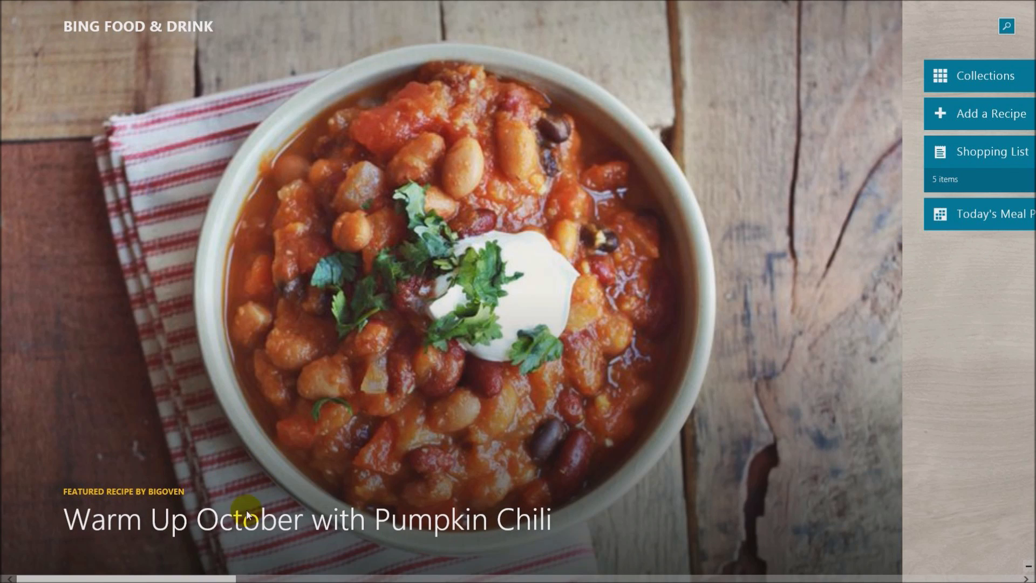
{"action": "left_click_drag", "start_coordinate": [226, 579], "coordinate": [196, 565]}
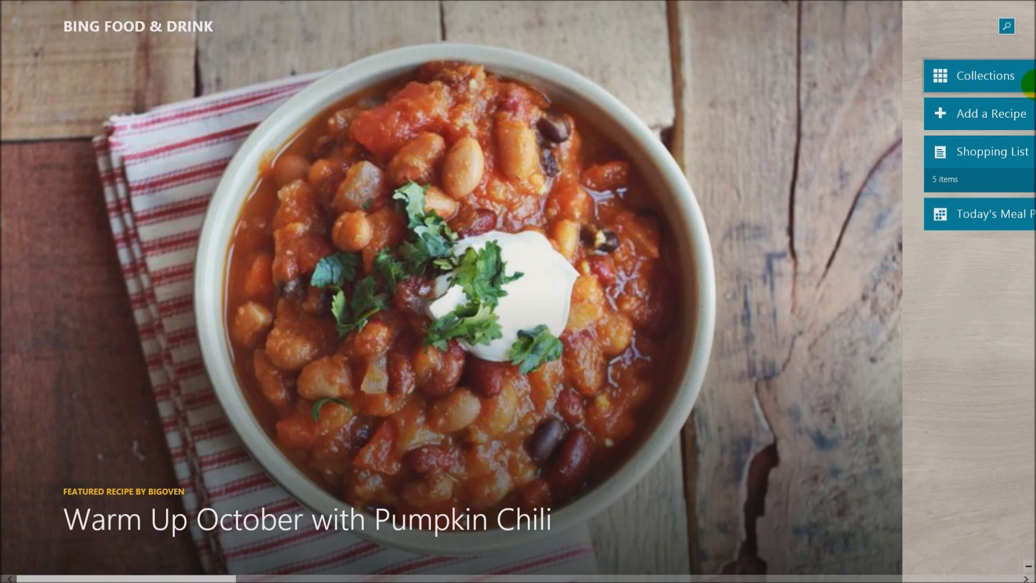